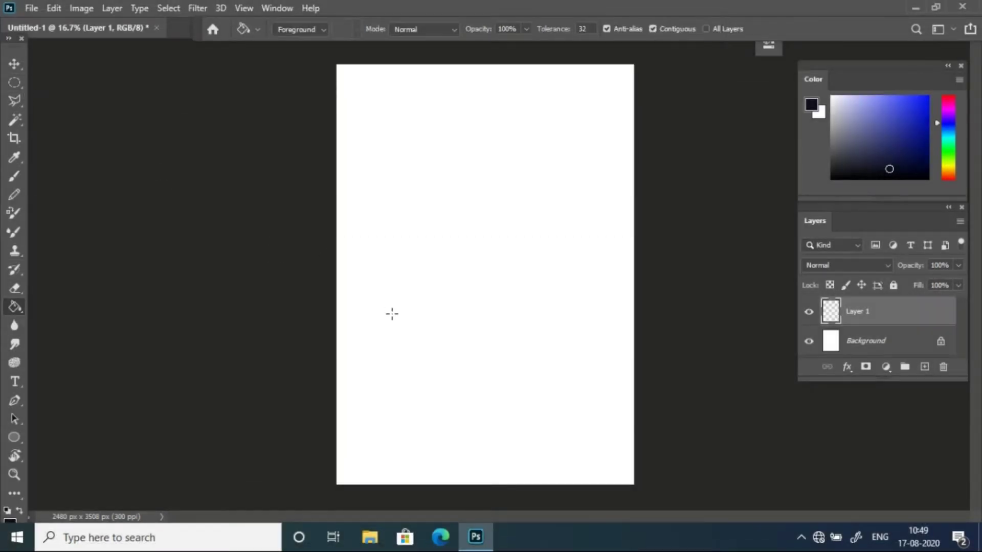
- Fill Layer 1 with dark navy and add an empty Layer 2 above it
click(393, 314)
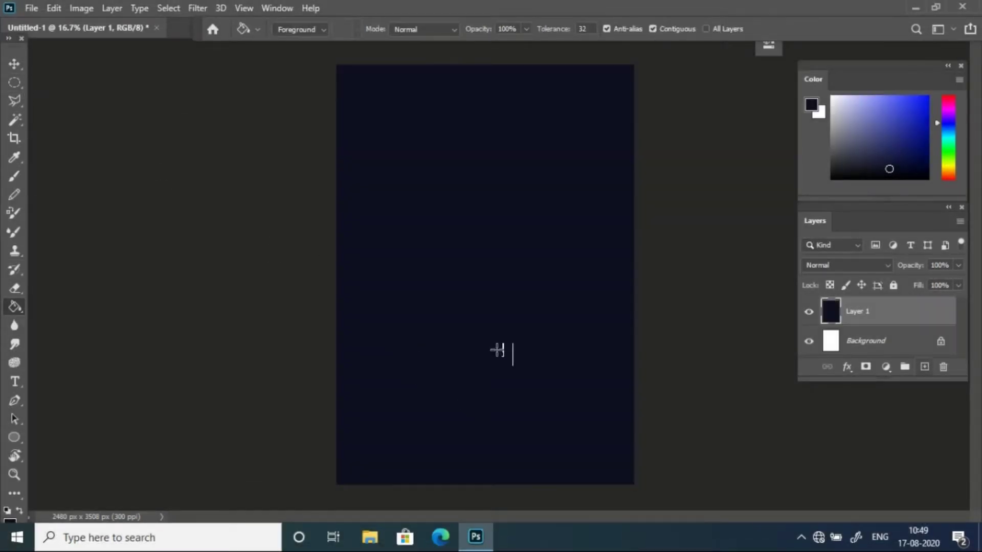
key(ctrl+shift+alt+n)
- Draw a large upper-left circle and a lower-middle circle, filling both with white
key(v)
key(m)
drag(369, 135, 482, 250)
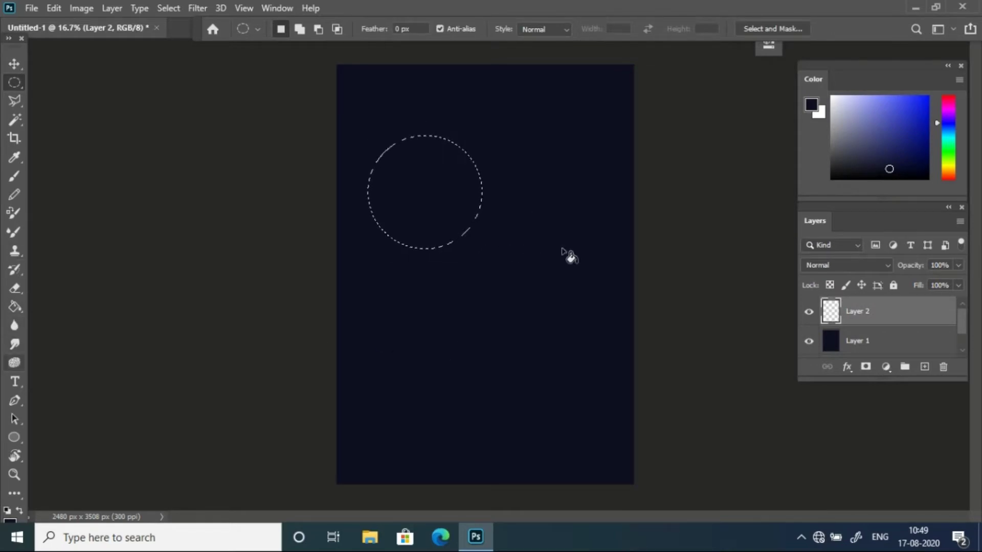
key(x)
key(g)
click(424, 205)
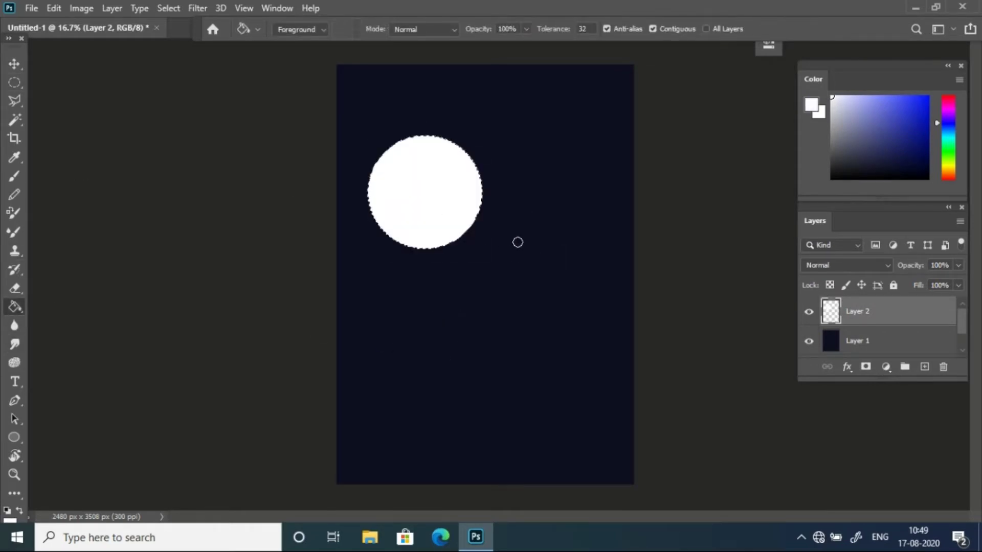
key(m)
mouse_move(514, 263)
mouse_down()
mouse_move(568, 323)
mouse_move(576, 299)
mouse_up()
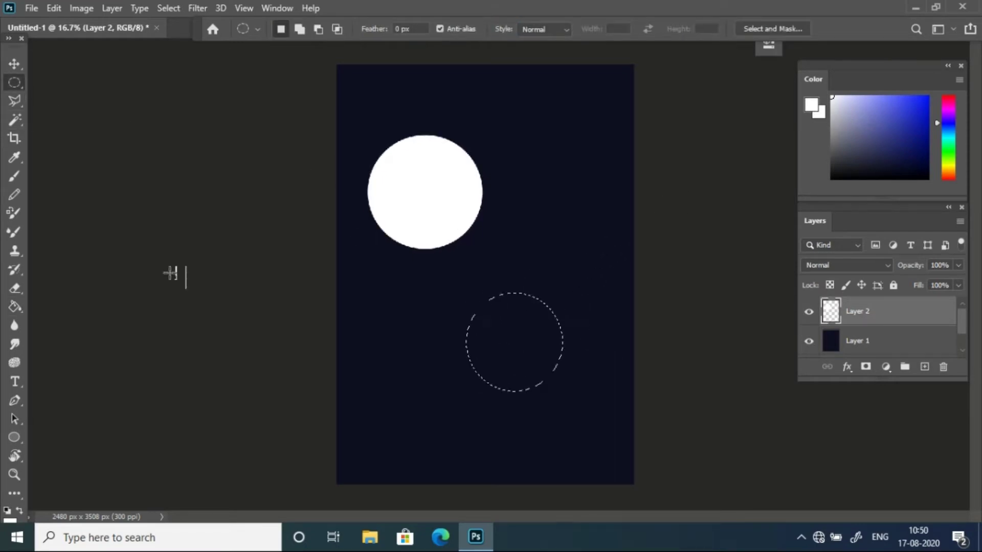
key(g)
click(548, 312)
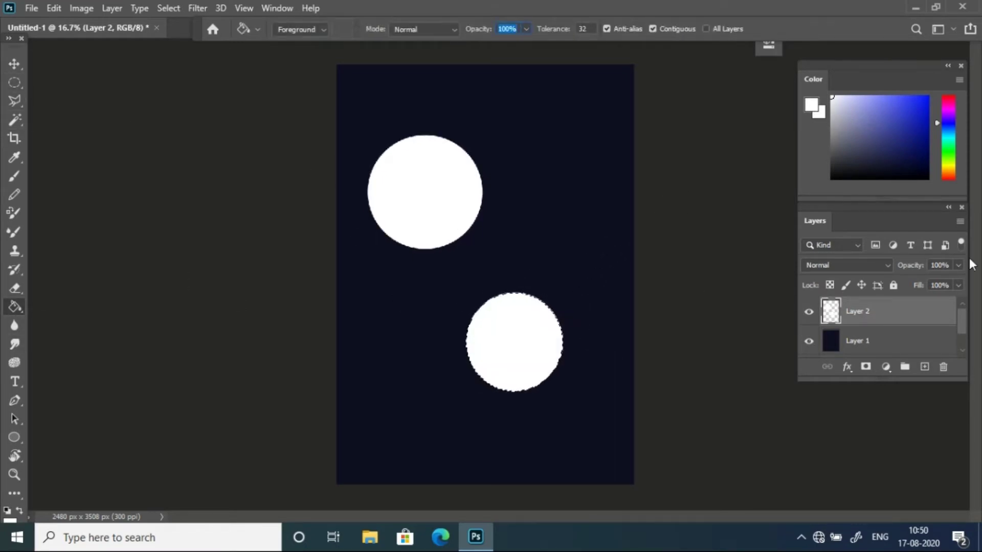
- Add a white-filled circle on the right side of the canvas
click(16, 175)
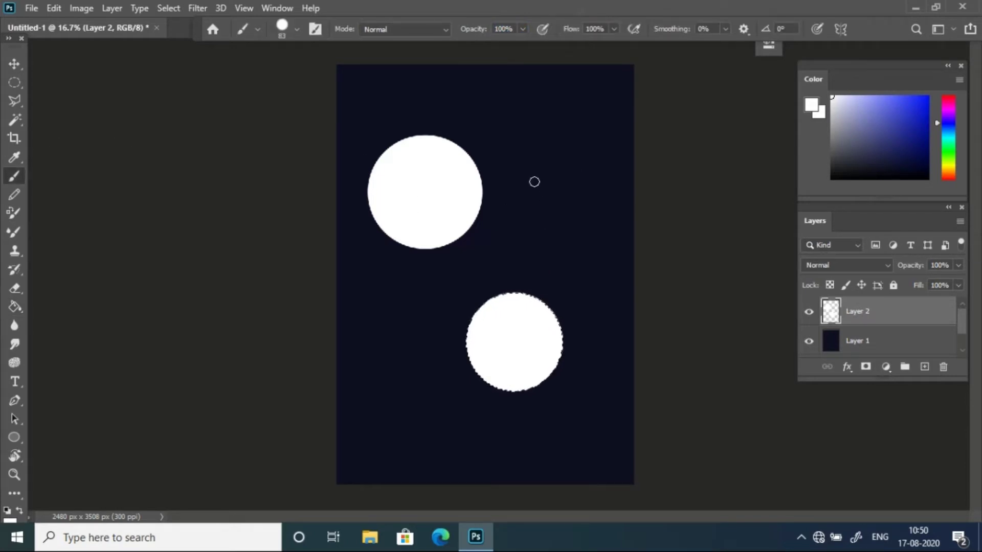
click(14, 82)
drag(521, 183, 598, 264)
drag(534, 167, 536, 168)
key(g)
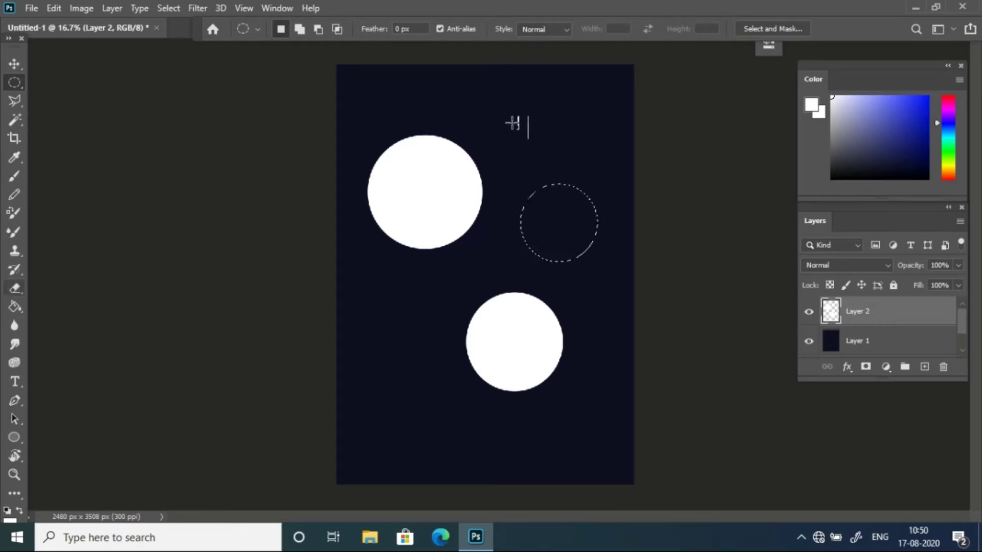
key(alt+BackSpace)
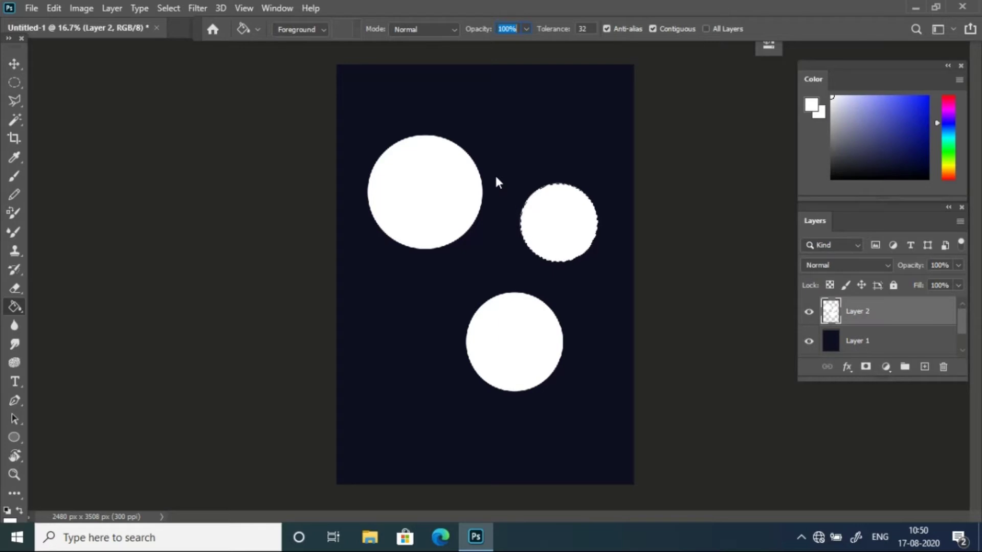
- Add two small white circles, one near the top and one lower-left
key(m)
drag(497, 109, 535, 151)
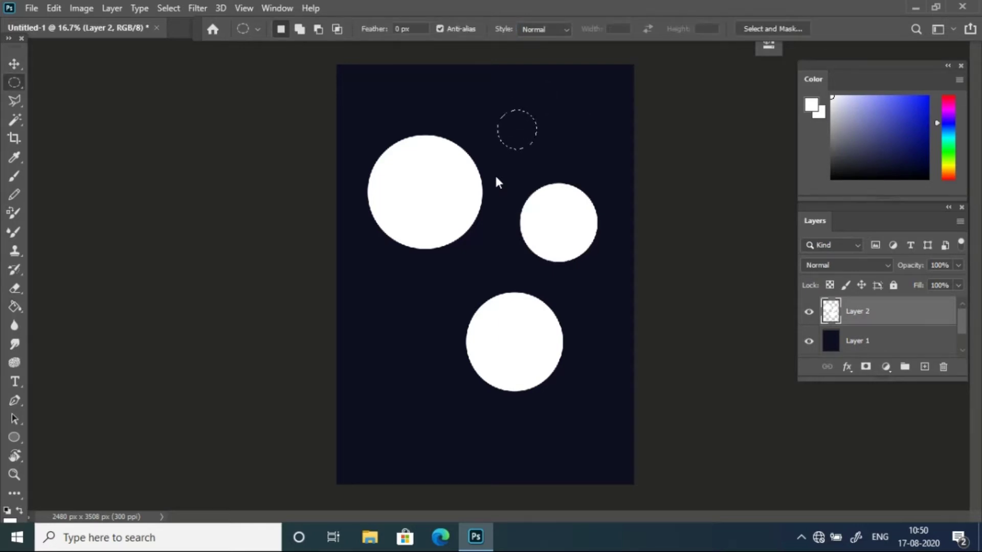
key(g)
key(alt+BackSpace)
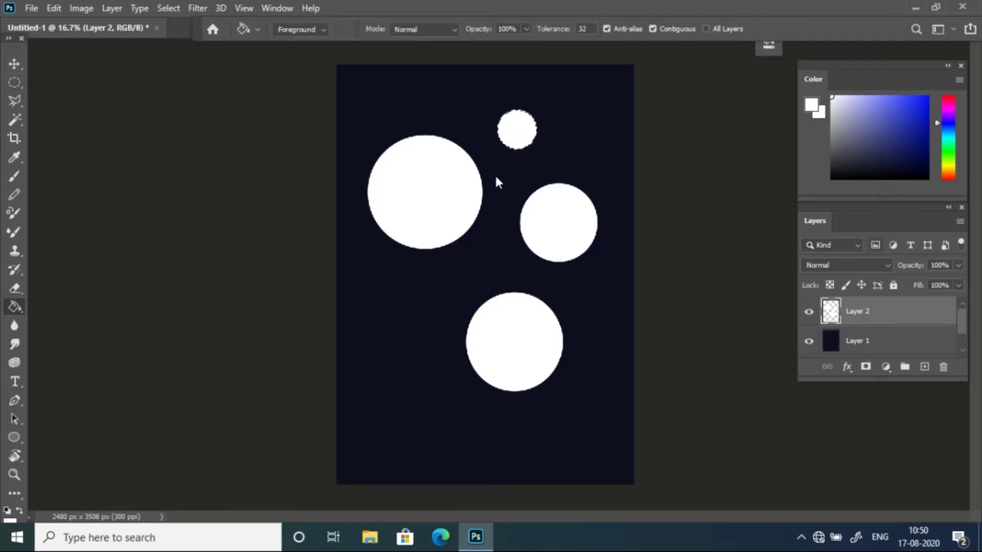
key(m)
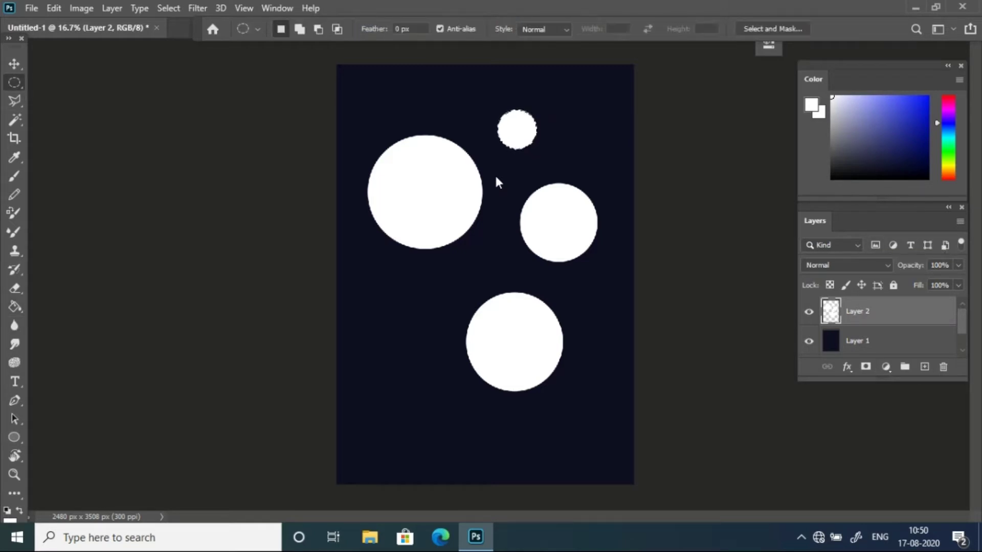
drag(448, 394, 470, 426)
drag(436, 385, 465, 417)
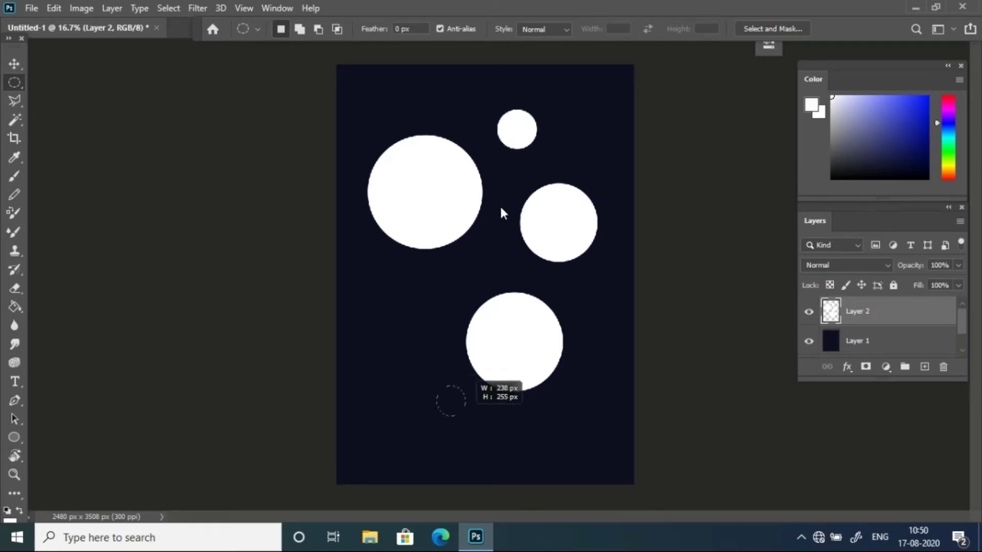
key(g)
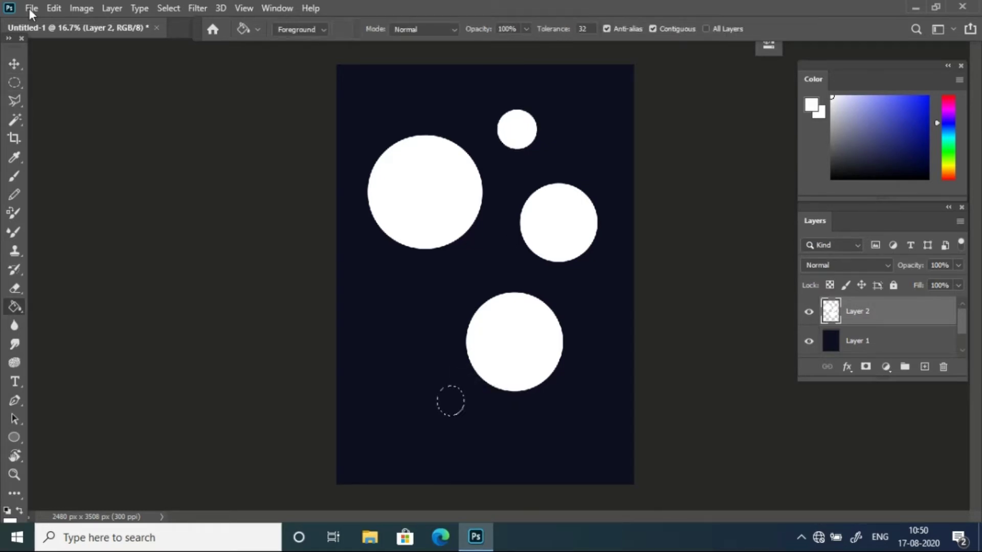
key(alt+BackSpace)
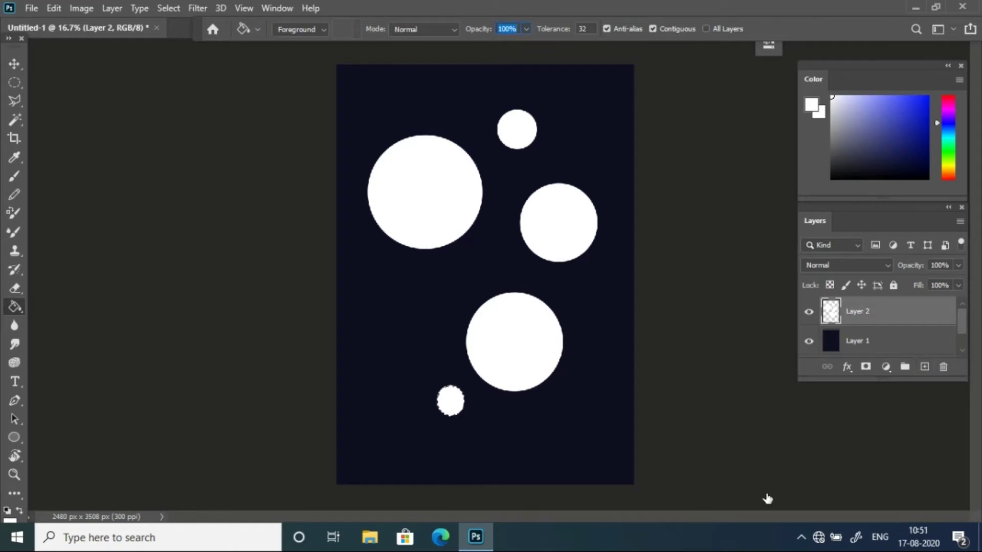
- Fade the upper part of the large circle with a soft 187 px eraser
key(e)
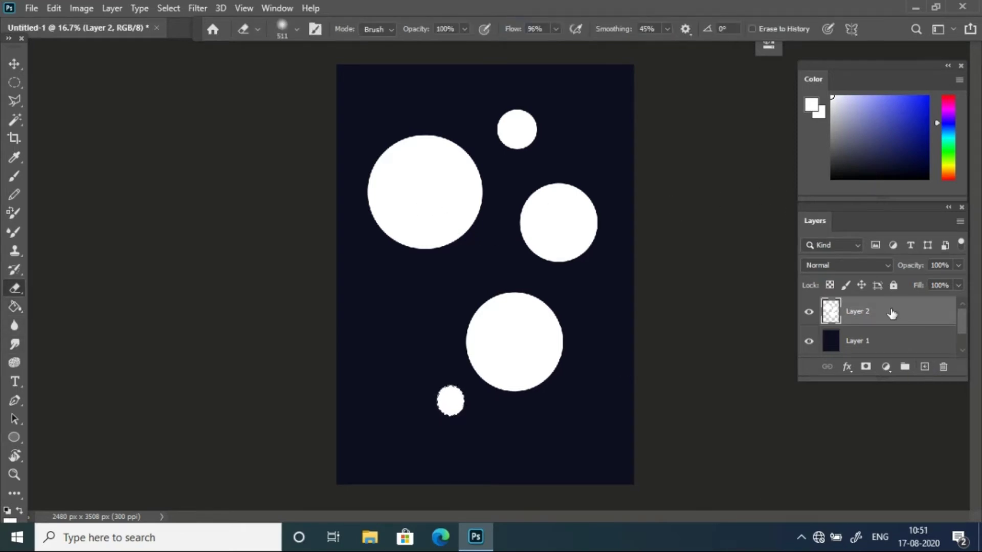
click(297, 29)
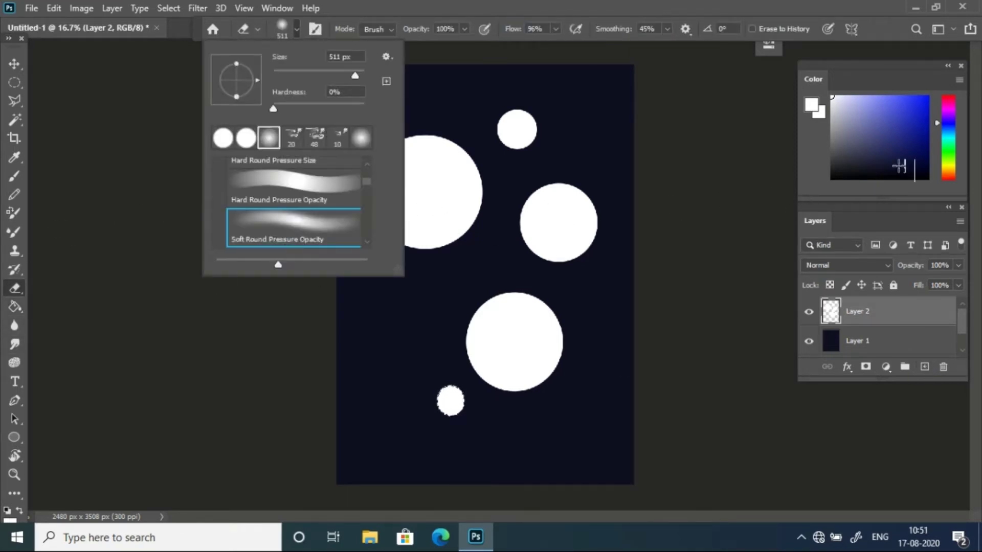
text(187)
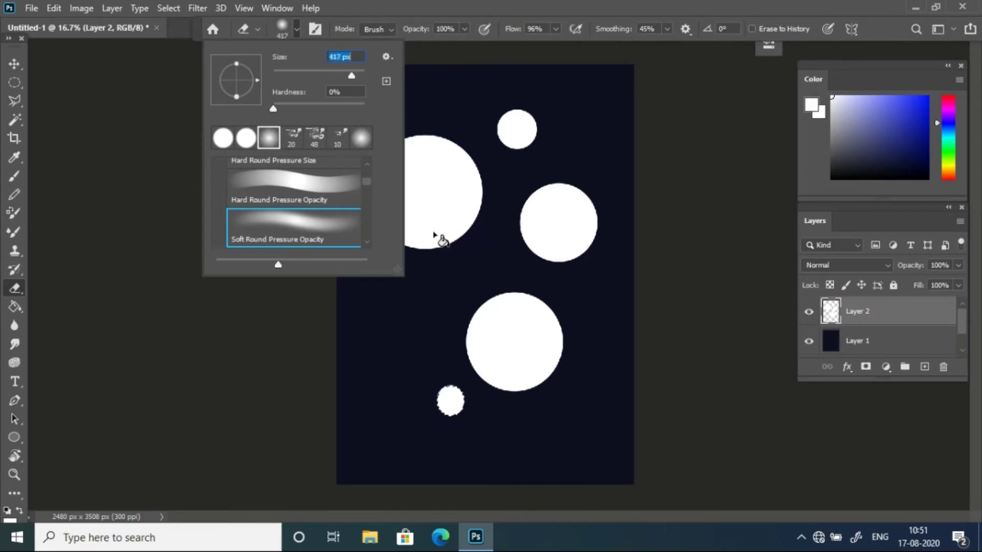
key(Return)
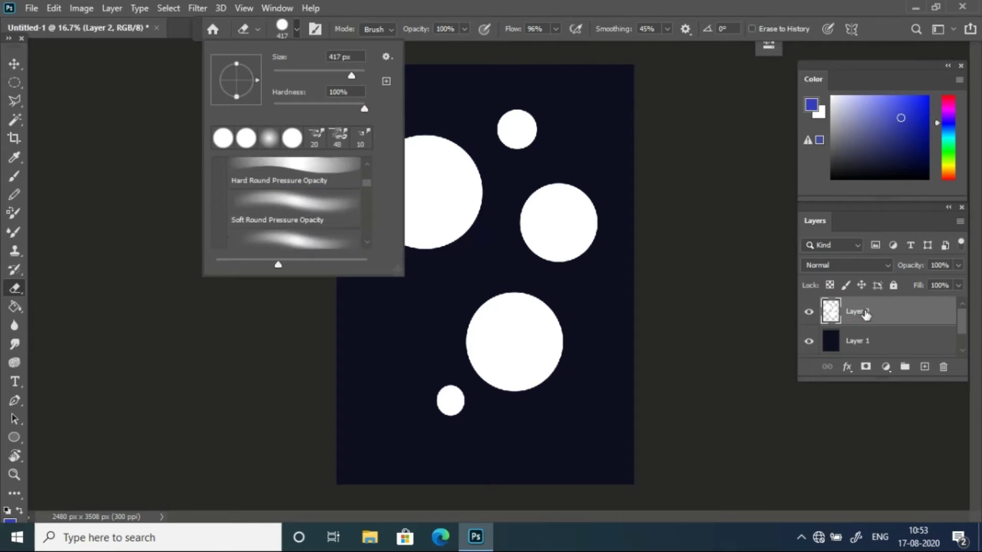
key(period)
mouse_move(409, 151)
mouse_down()
mouse_move(435, 149)
mouse_move(389, 174)
mouse_move(457, 153)
mouse_move(386, 197)
mouse_up()
mouse_move(450, 184)
mouse_down()
mouse_move(362, 193)
mouse_move(459, 157)
mouse_up()
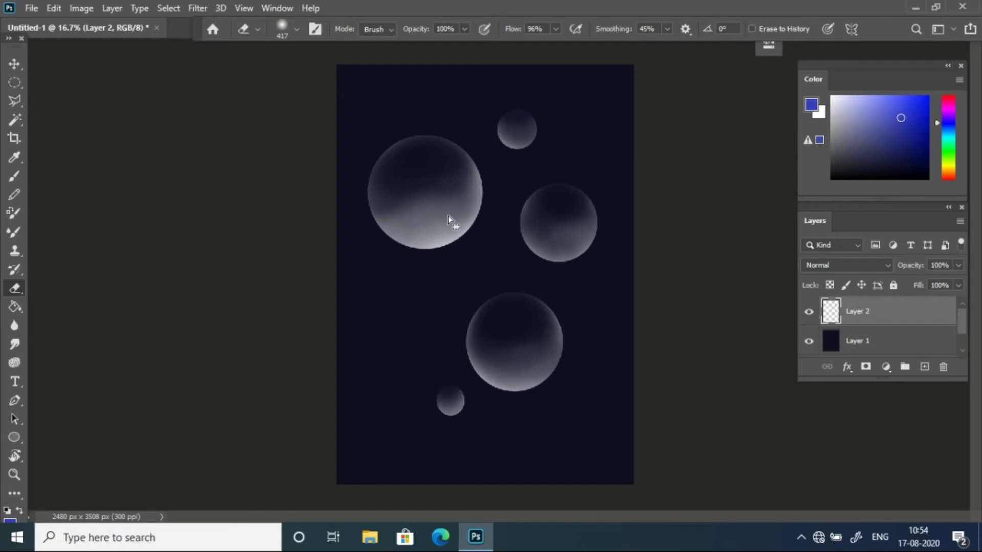
- Choose a hard-edged pressure-size brush tip and zoom in on the large bubble
key(b)
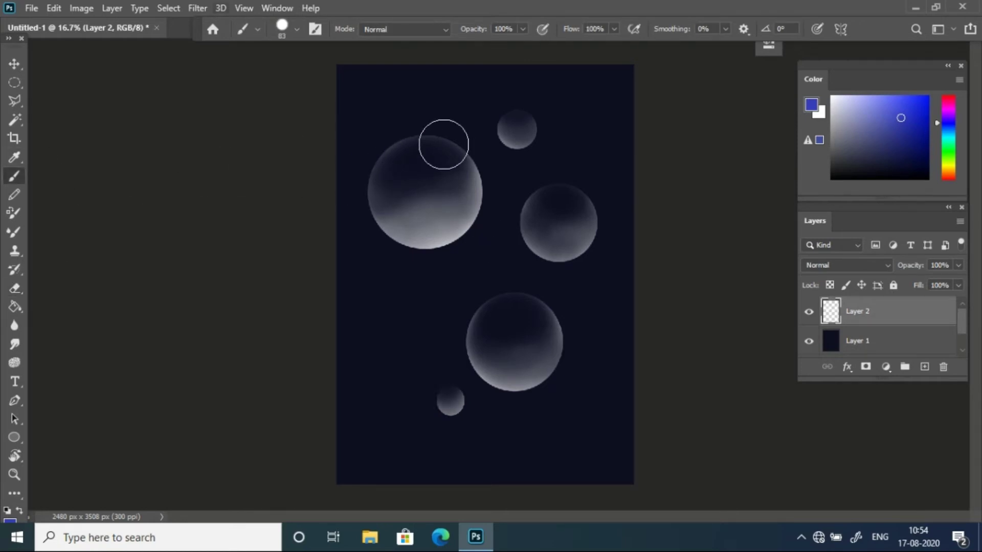
right_click(324, 187)
scroll(324, 205, down, 3)
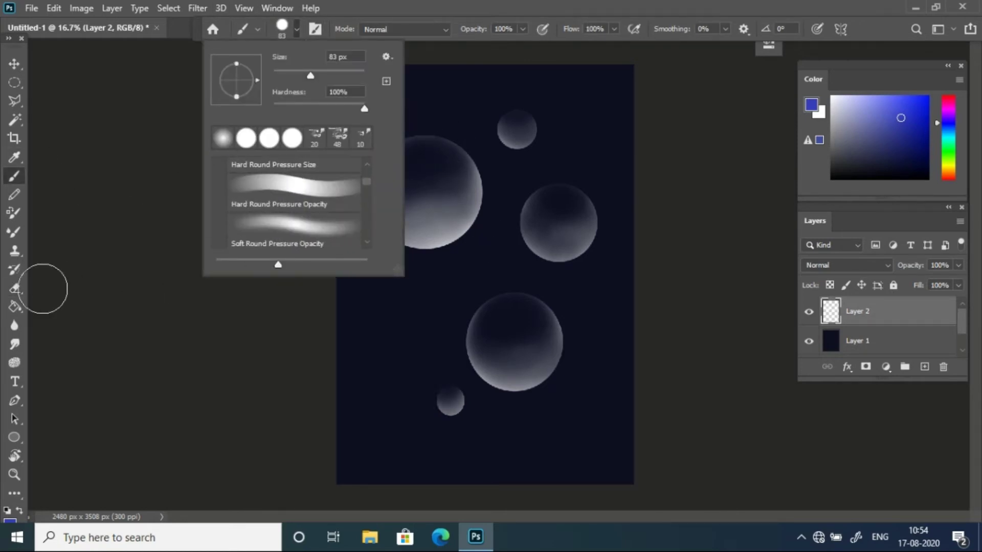
click(292, 138)
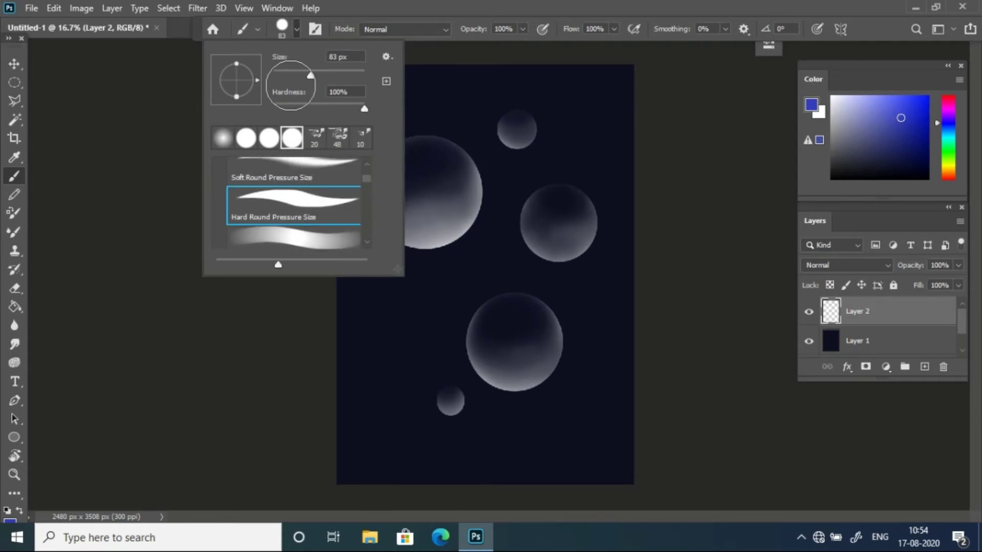
key(Escape)
key(z)
click(364, 187)
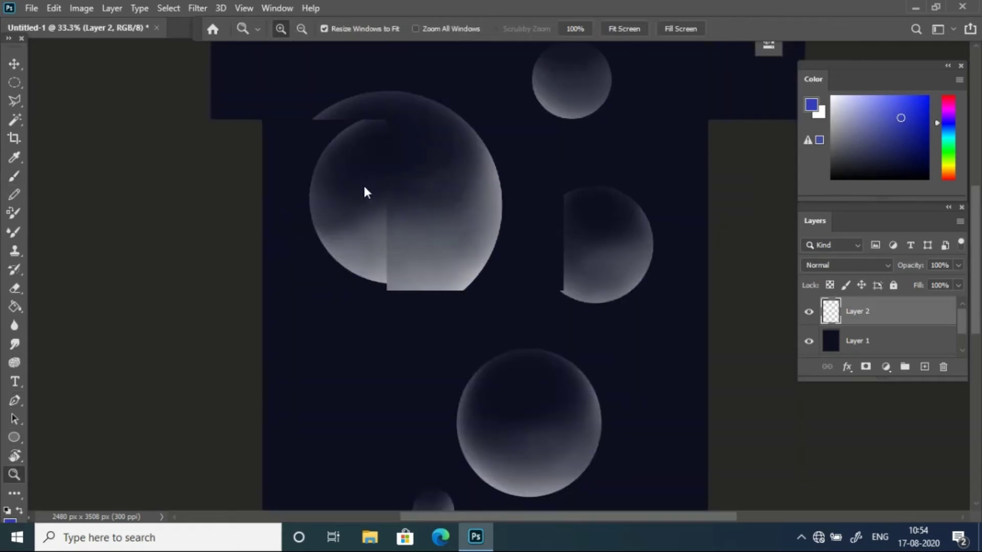
click(363, 190)
key(b)
right_click(205, 164)
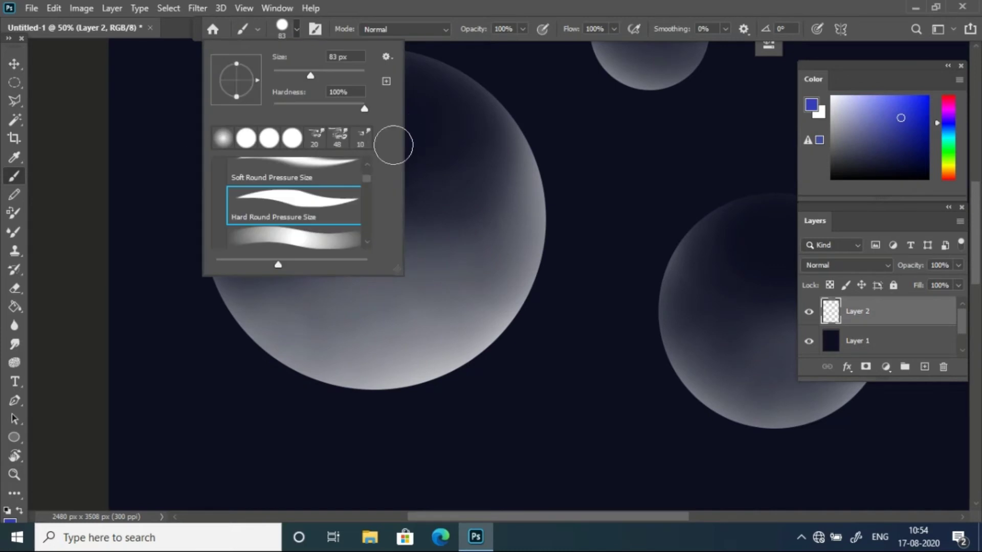
key(Escape)
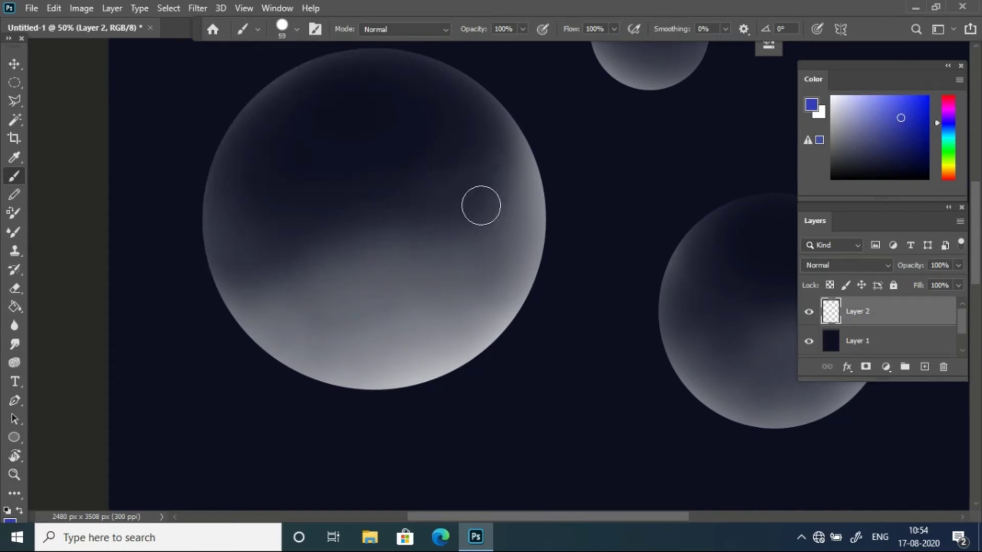
- Paint white curved highlights along the large bubble's upper-left and lower-right rims
drag(275, 130, 236, 176)
key(ctrl+z)
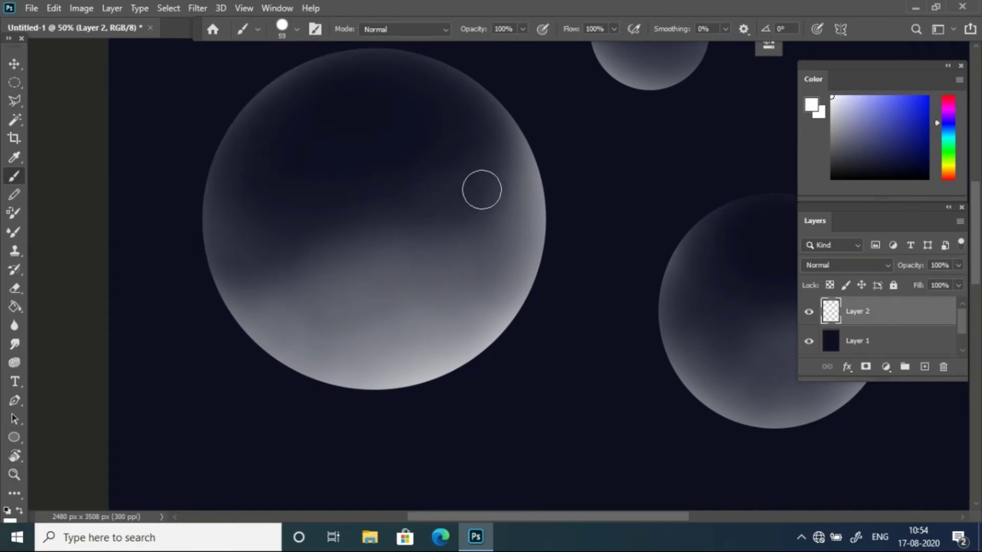
drag(451, 155, 406, 177)
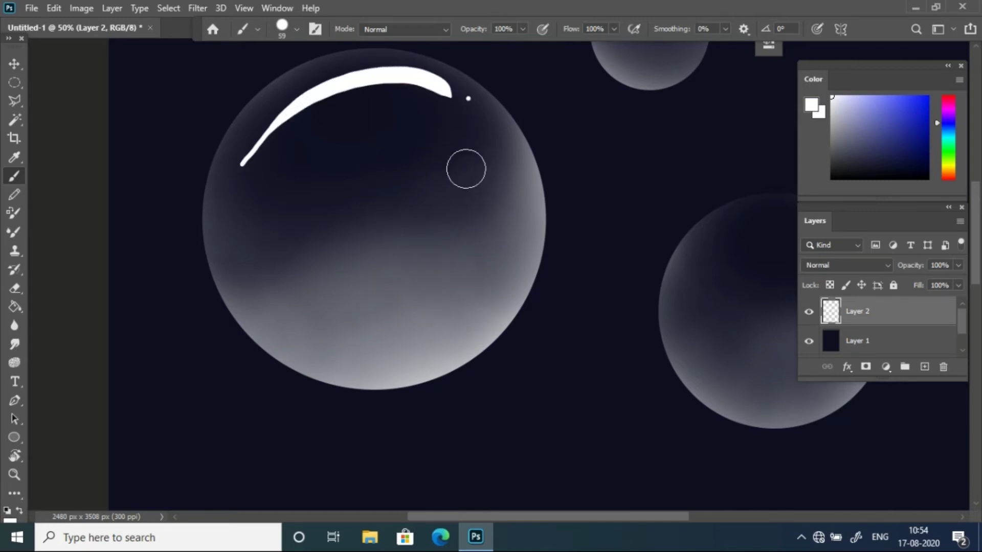
right_click(422, 153)
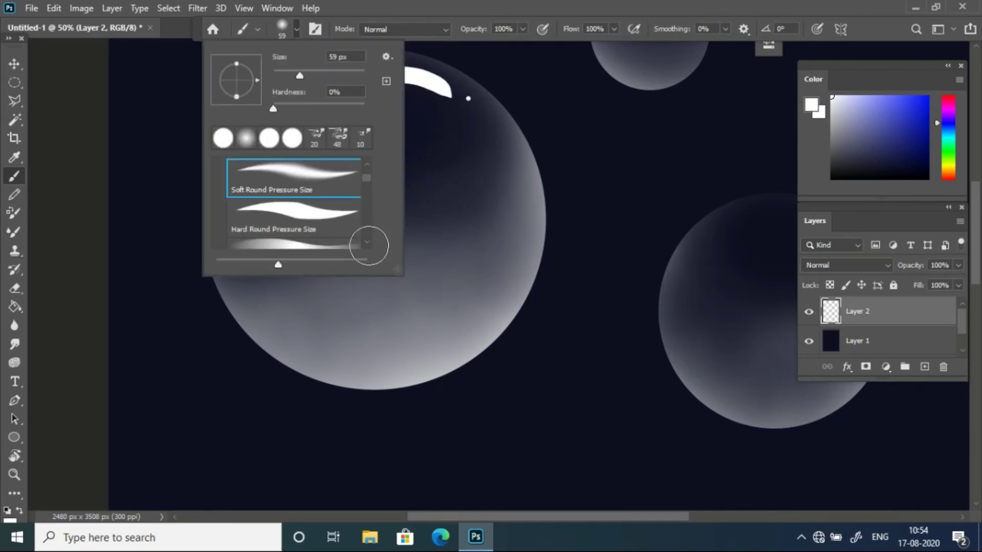
drag(440, 336, 313, 333)
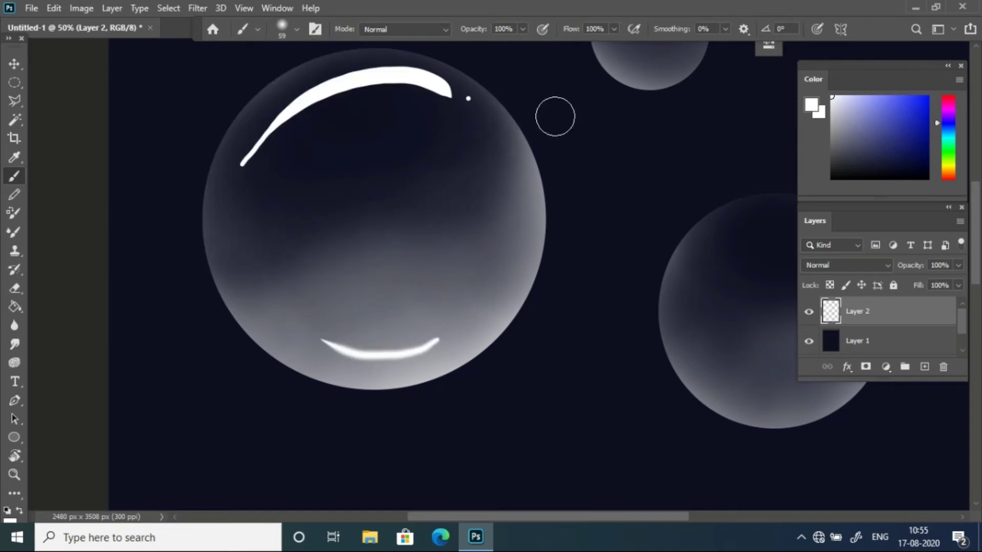
key(ctrl+z)
mouse_move(334, 354)
mouse_down()
mouse_move(415, 358)
mouse_move(496, 302)
mouse_up()
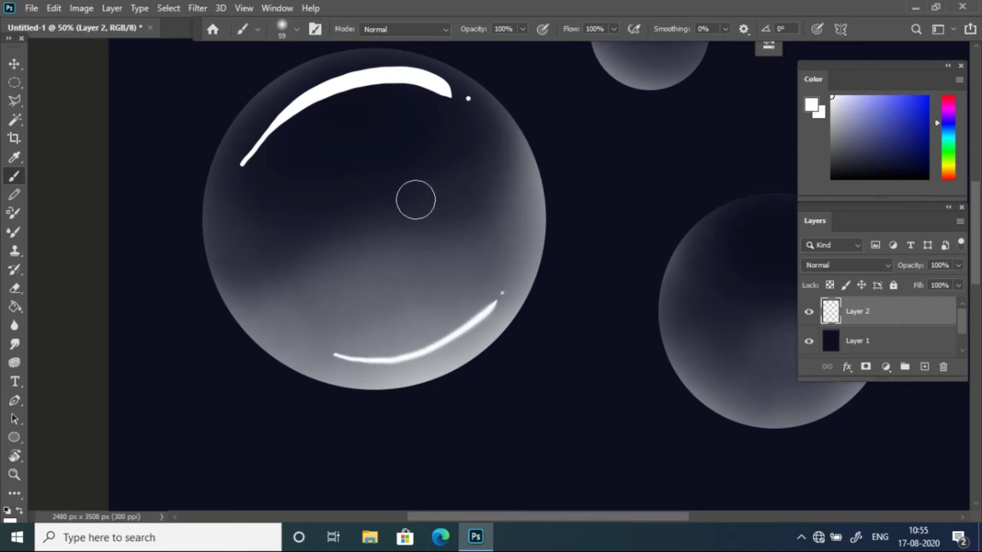
- Zoom in on the upper bubbles and set a hard 25 px brush
key(z)
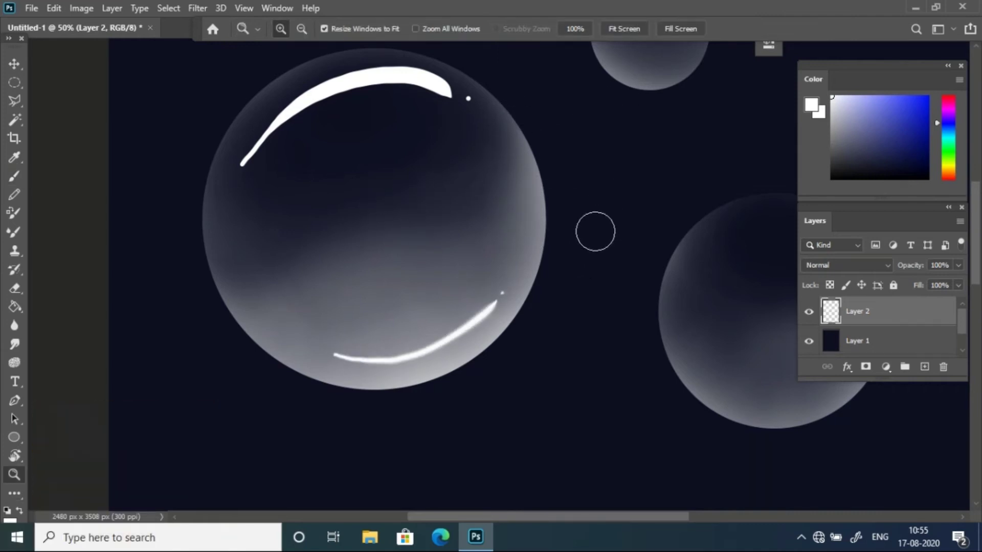
key(ctrl+0)
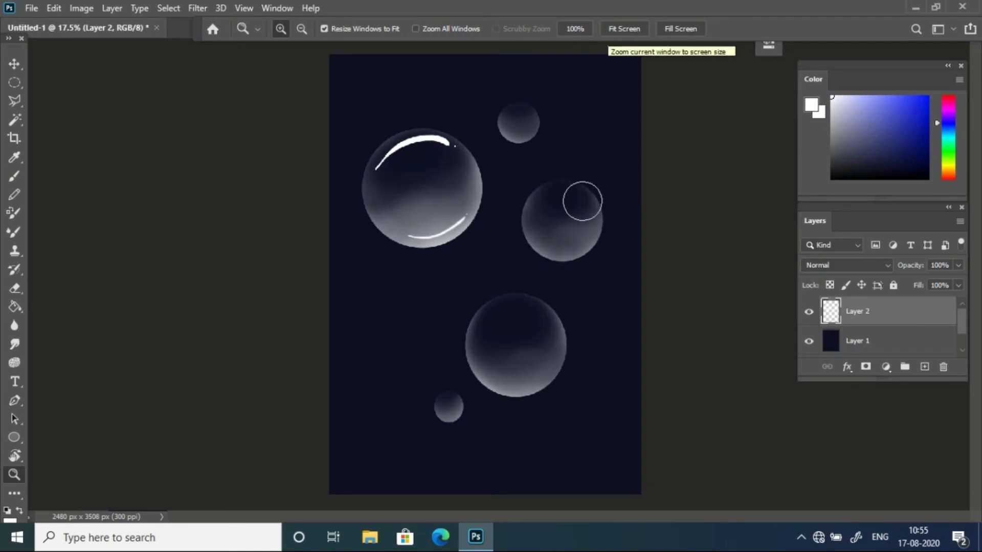
click(527, 240)
click(548, 237)
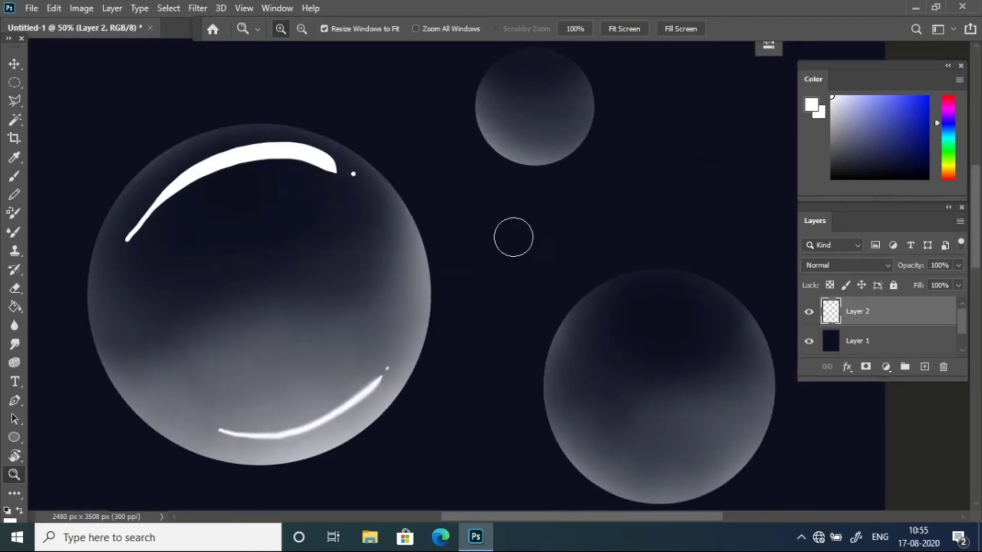
key(b)
right_click(542, 319)
key(period)
text(25)
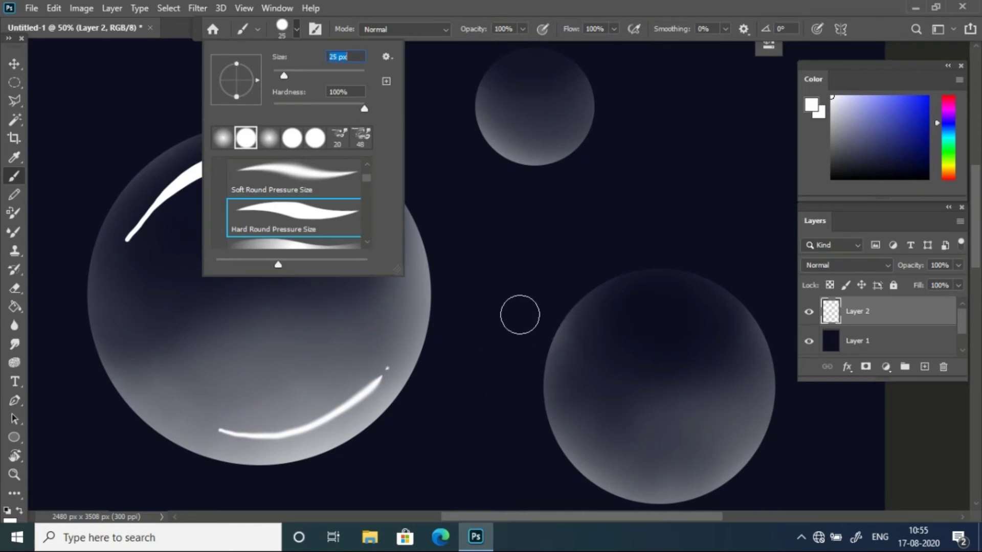
key(Return)
- Paint white highlight arcs on the small top and right bubbles, plus a dot on the lower bubble
mouse_move(509, 80)
mouse_down()
mouse_move(532, 57)
mouse_move(568, 67)
mouse_up()
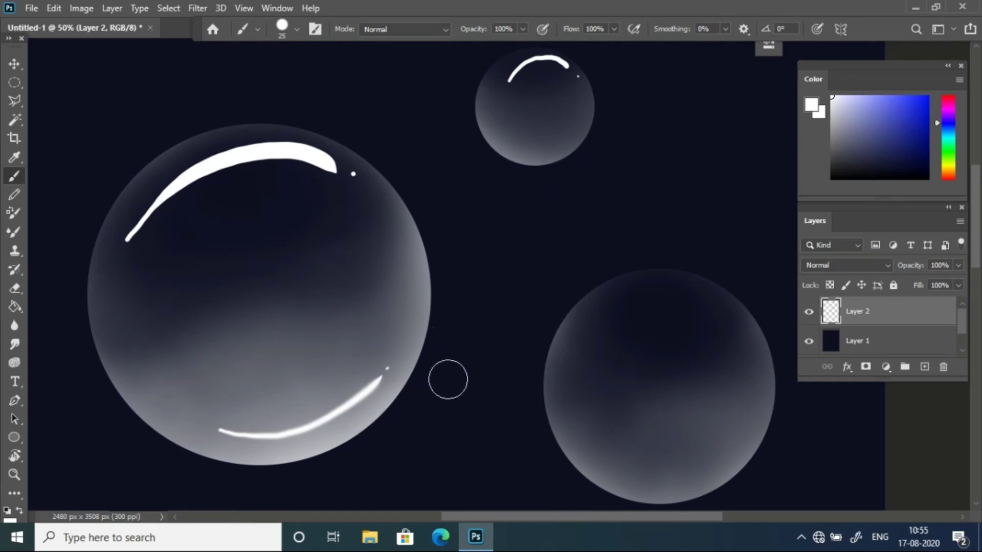
mouse_move(584, 417)
mouse_down()
mouse_move(604, 327)
mouse_move(677, 291)
mouse_up()
scroll(39, 158, down, 10)
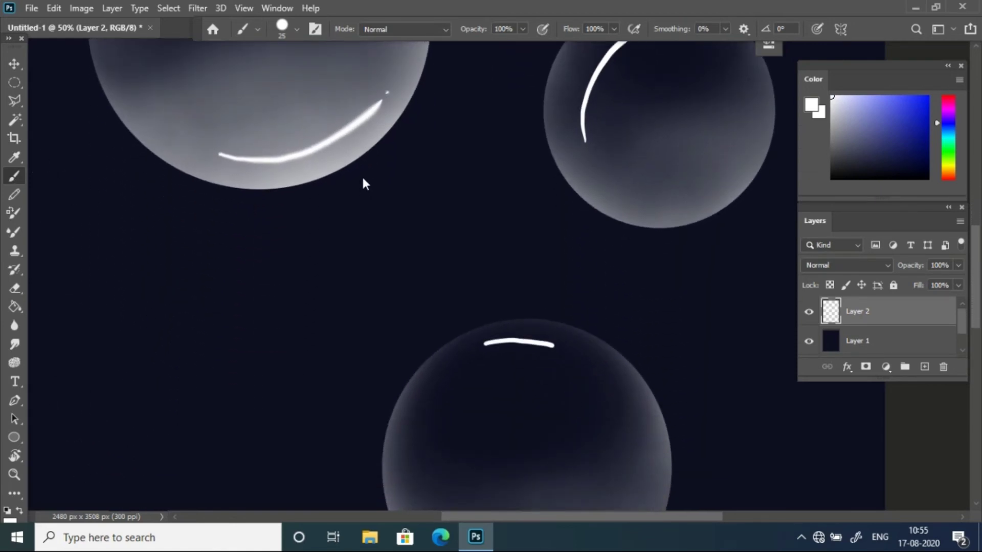
drag(553, 346, 655, 436)
click(658, 451)
scroll(366, 180, down, 8)
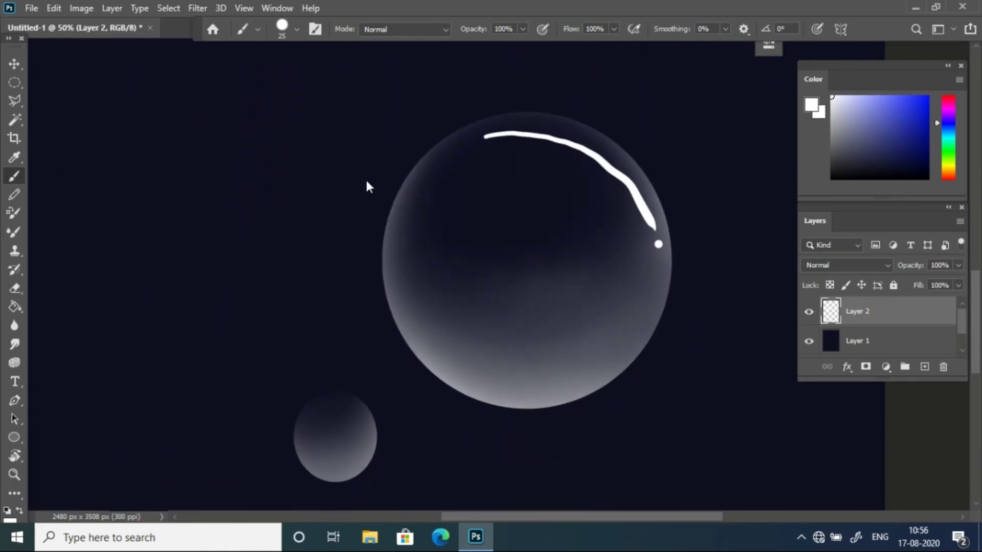
- Paint a soft curved highlight along the large bubble's lower edge
right_click(402, 183)
click(307, 172)
key(Return)
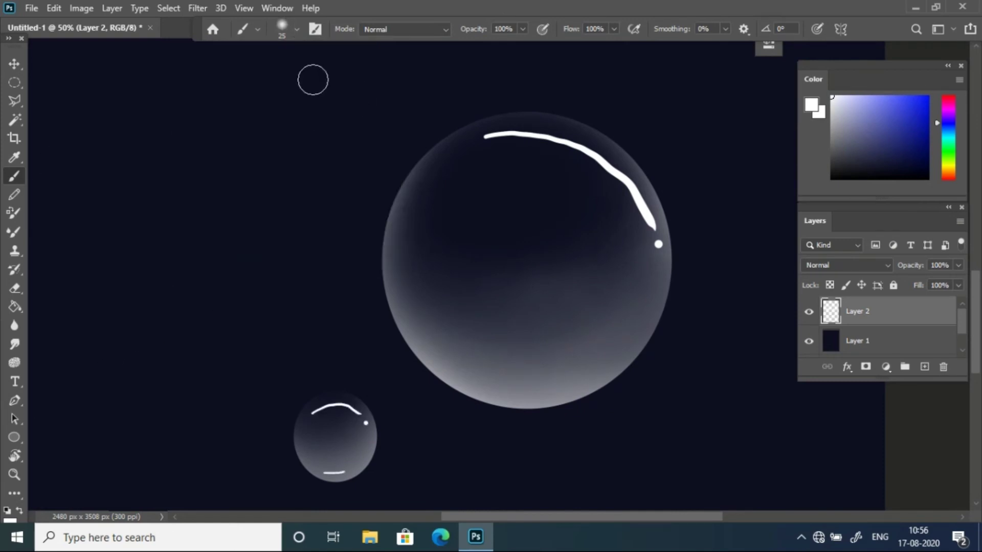
drag(474, 373, 566, 371)
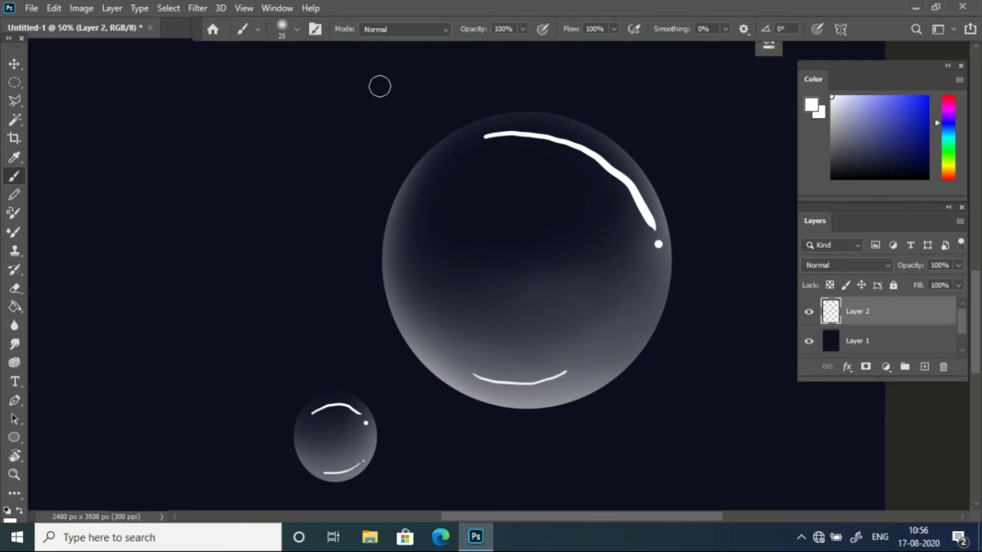
key(ctrl+z)
mouse_move(494, 382)
mouse_down()
mouse_move(548, 387)
mouse_move(607, 357)
mouse_up()
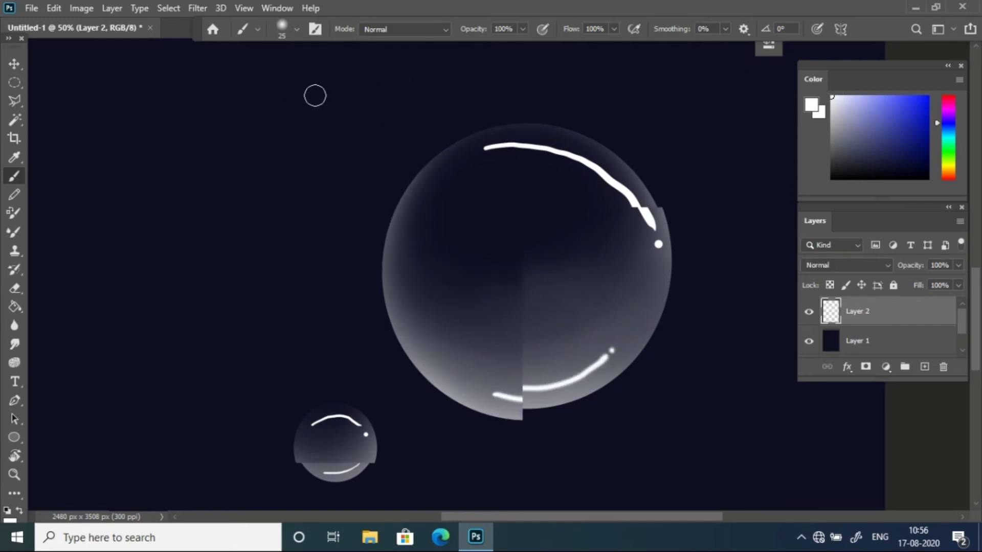
- Zoom out to view the whole document with all highlighted bubbles
scroll(472, 121, up, 3)
scroll(413, 243, up, 2)
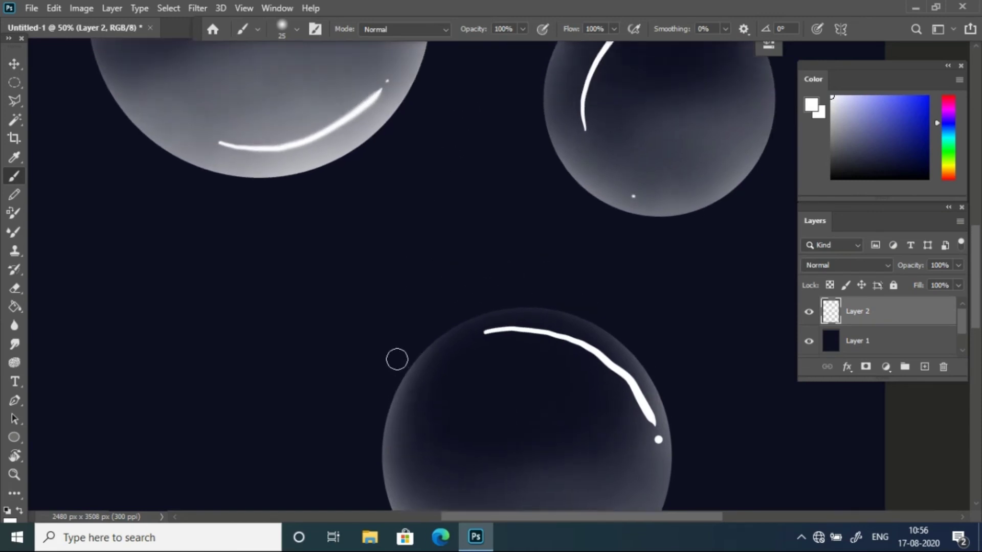
scroll(396, 358, up, 2)
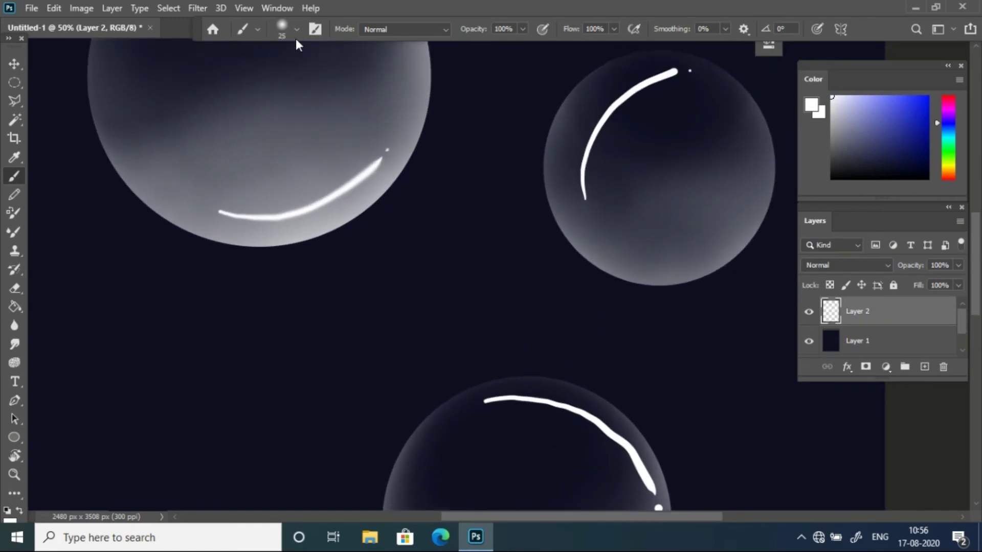
key(z)
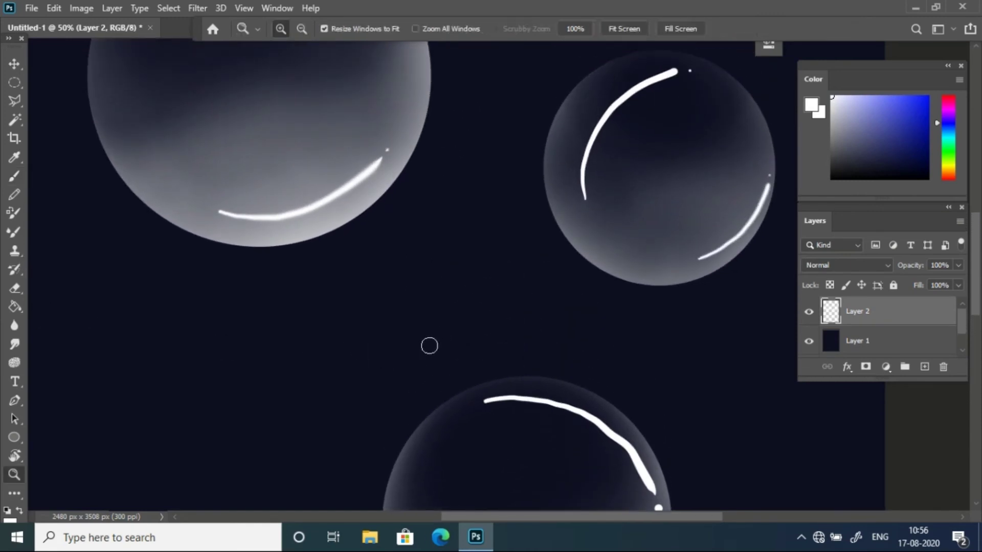
key(ctrl+0)
key(ctrl+plus)
key(ctrl+plus)
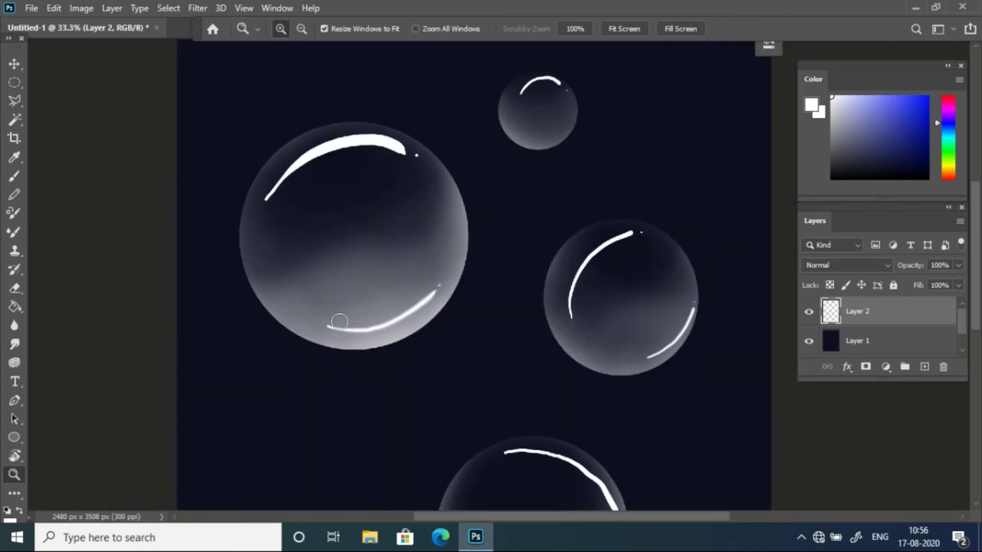
key(b)
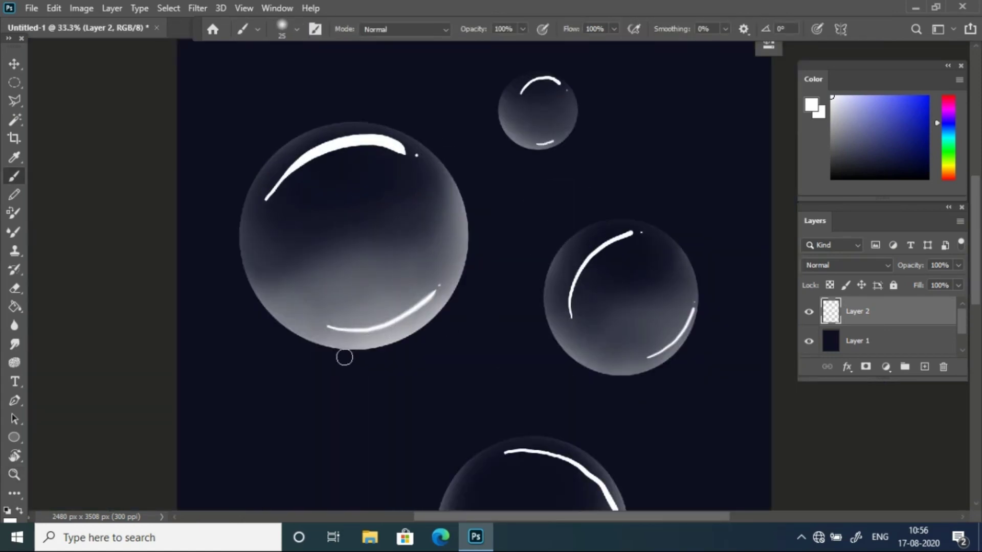
key(z)
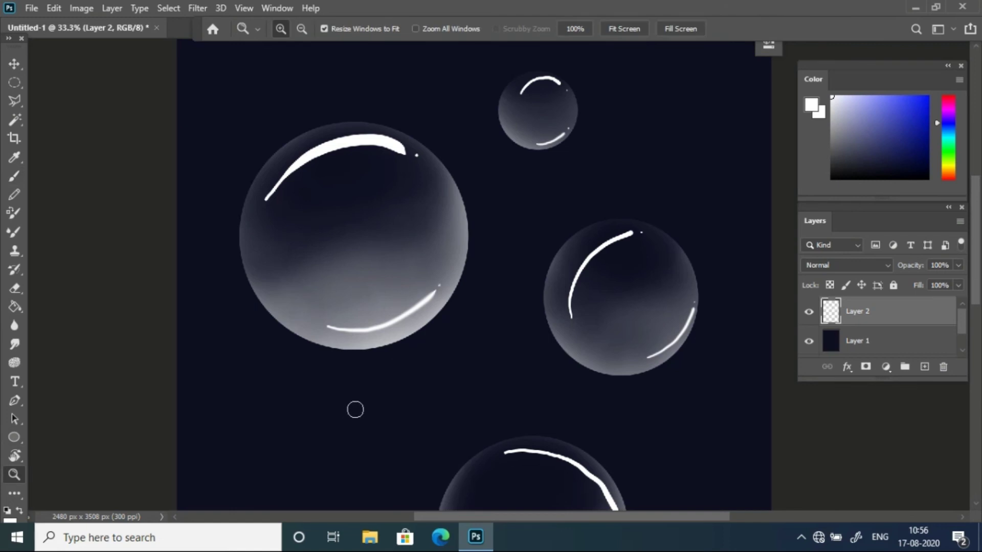
key(ctrl+0)
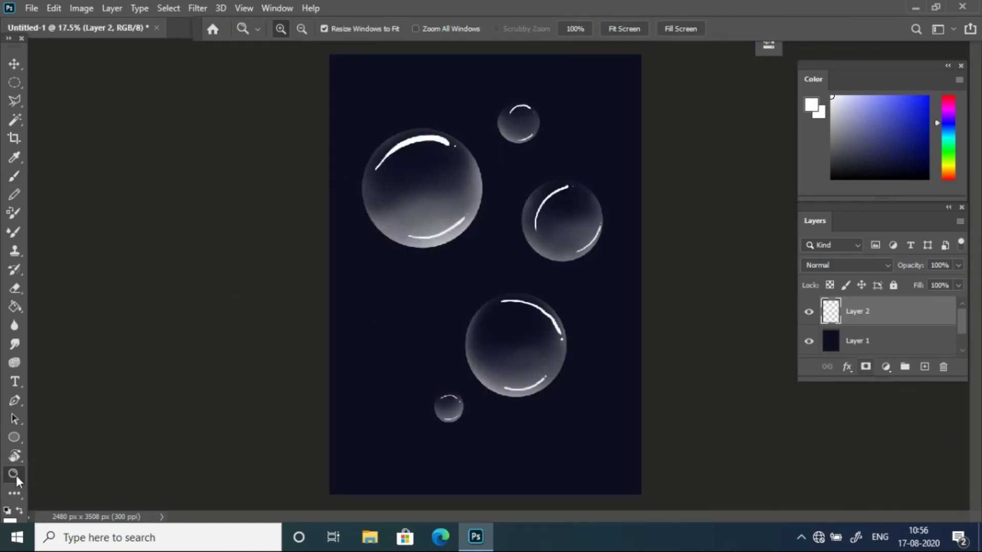